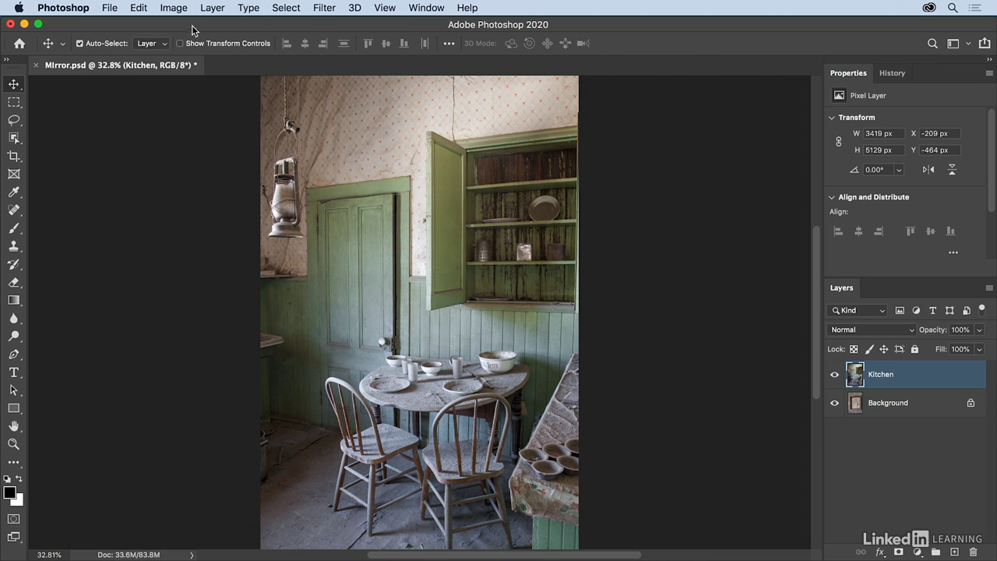
# Convert the Kitchen layer to a Smart Object
pyautogui.click(210, 9)
pyautogui.moveTo(304, 278)
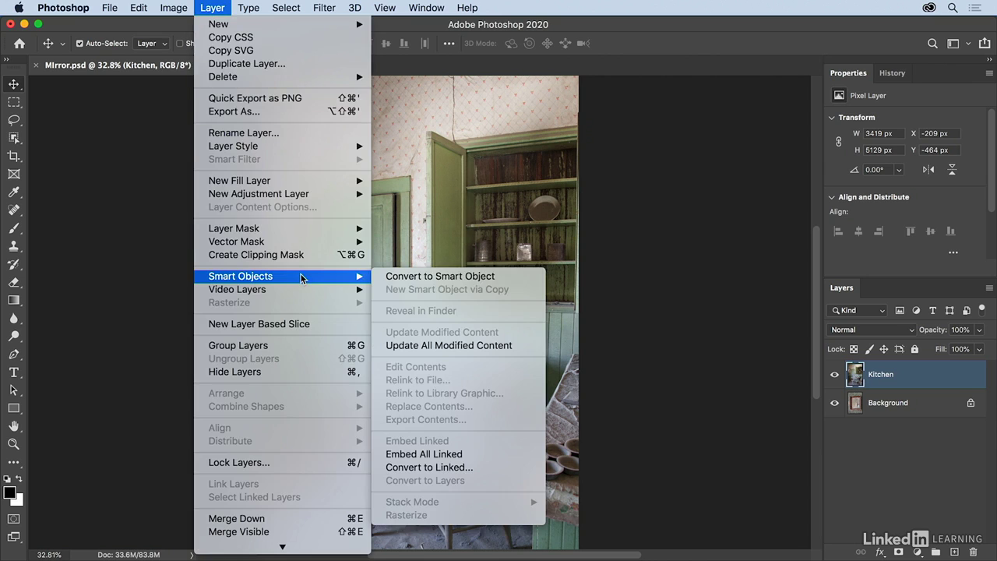
pyautogui.click(508, 279)
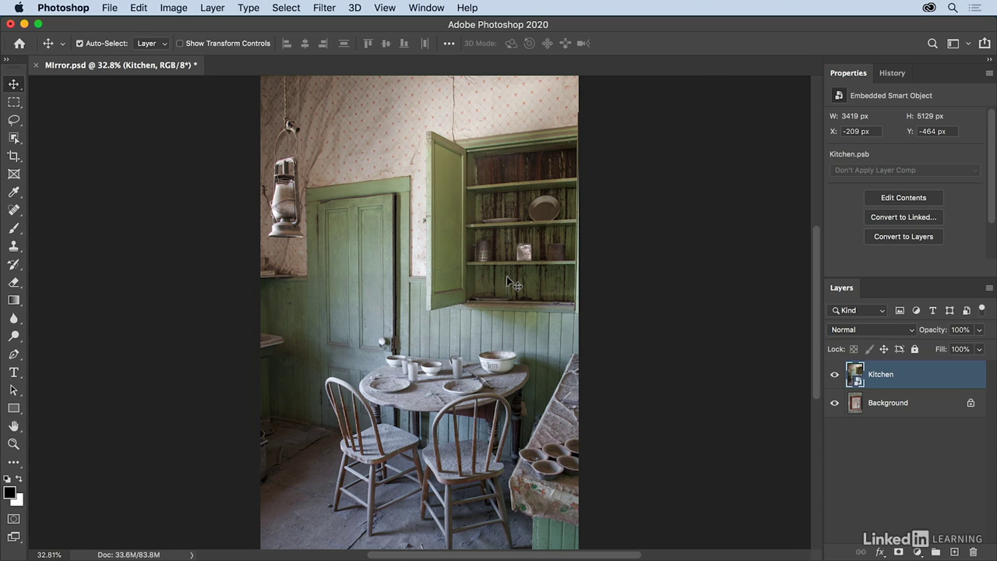
# Scale the Kitchen layer proportionally to about 90% with Free Transform, pulling an upper corner inward
pyautogui.click(144, 9)
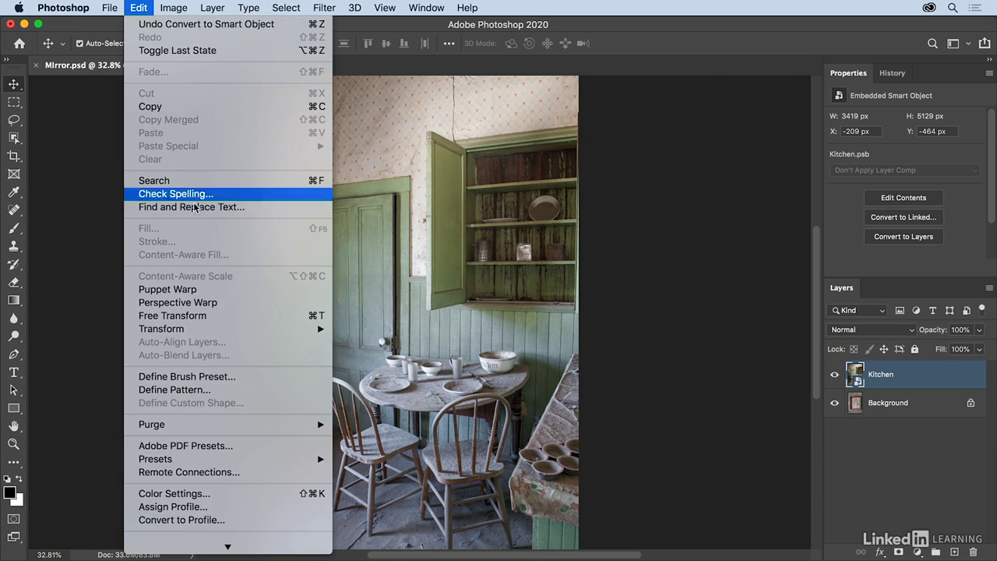
pyautogui.moveTo(212, 330)
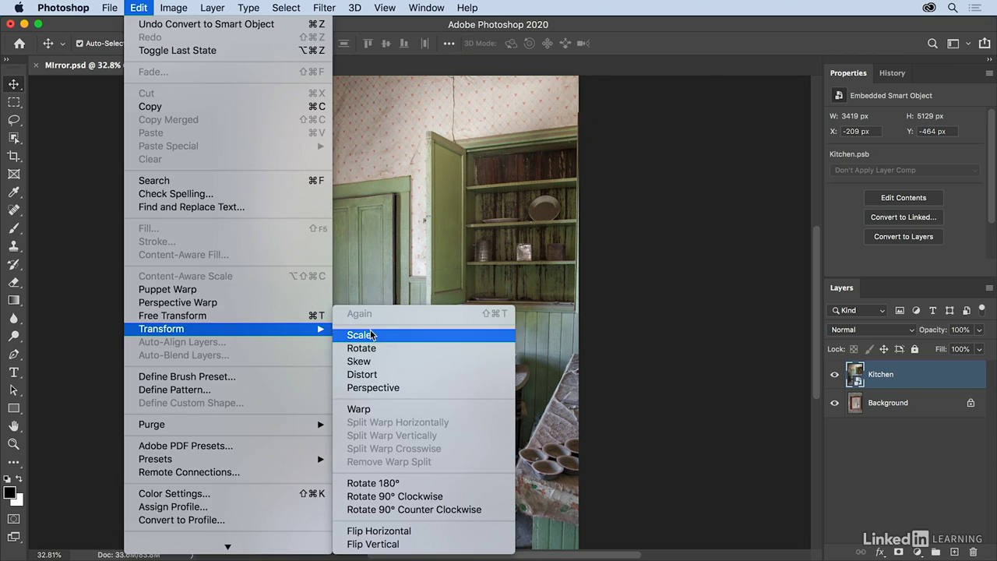
pyautogui.click(288, 312)
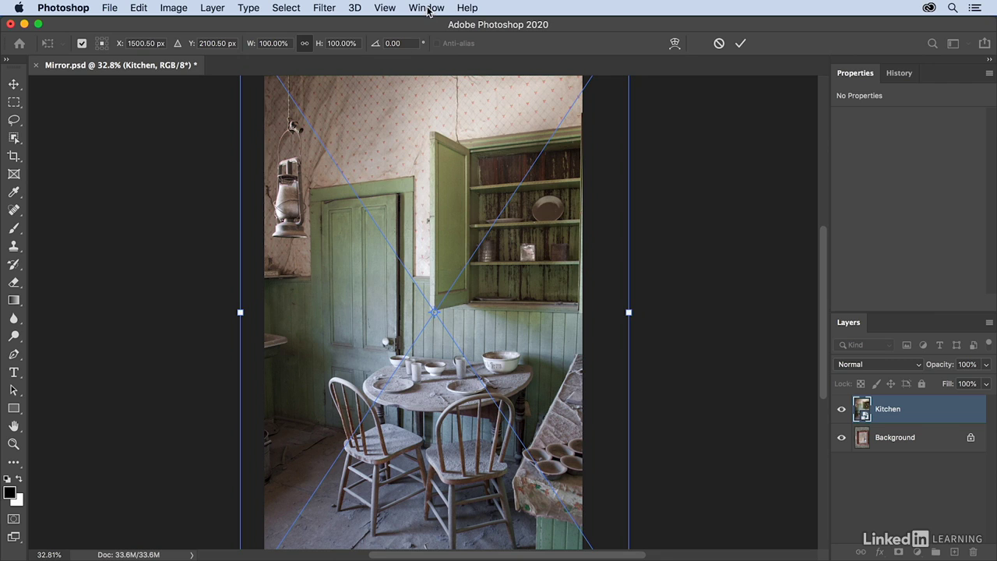
pyautogui.click(391, 8)
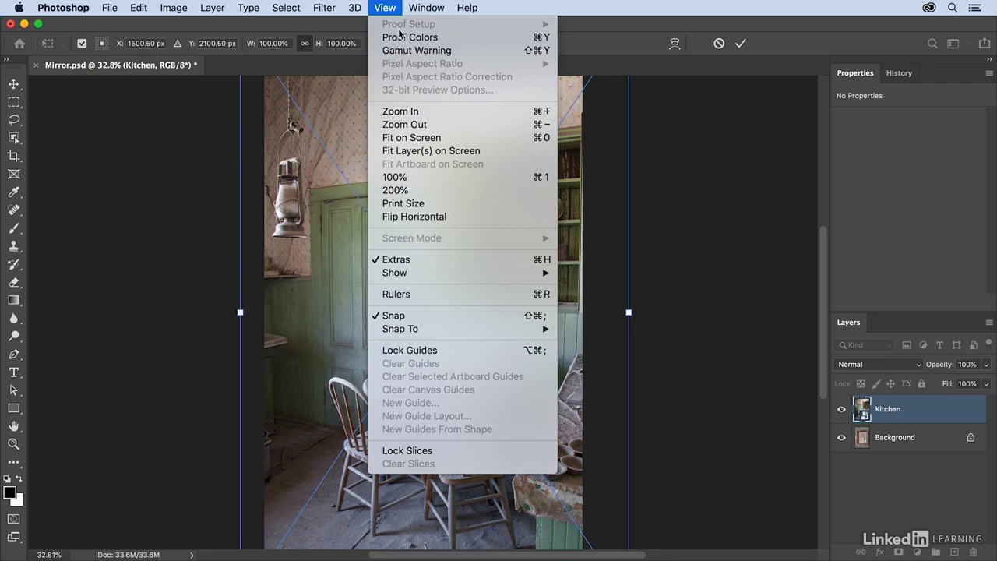
pyautogui.click(448, 142)
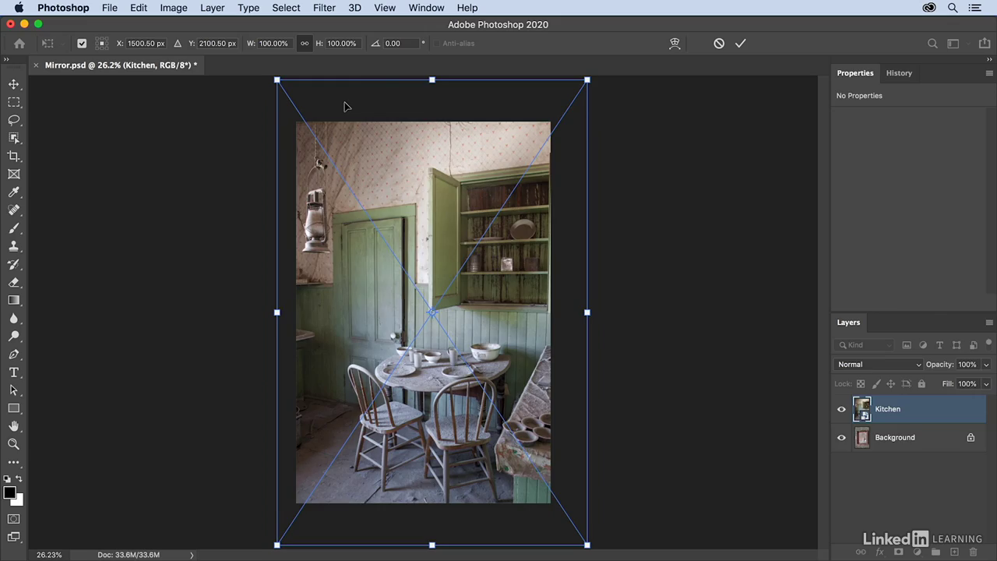
pyautogui.moveTo(570, 81); pyautogui.dragTo(619, 178)
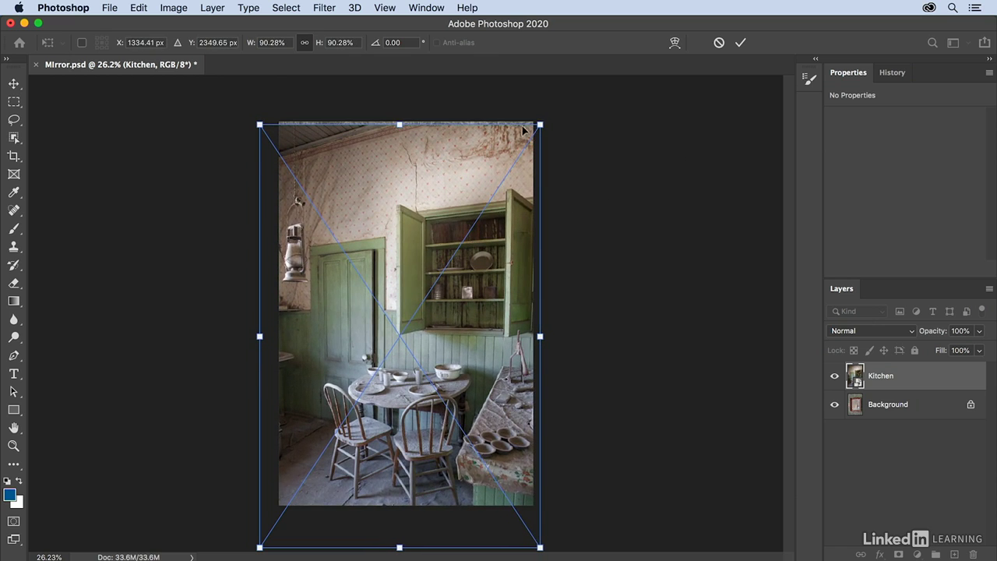
# Try a non-proportional scale of the Kitchen layer with width and height unlinked, undo it, and link them again
pyautogui.click(306, 46)
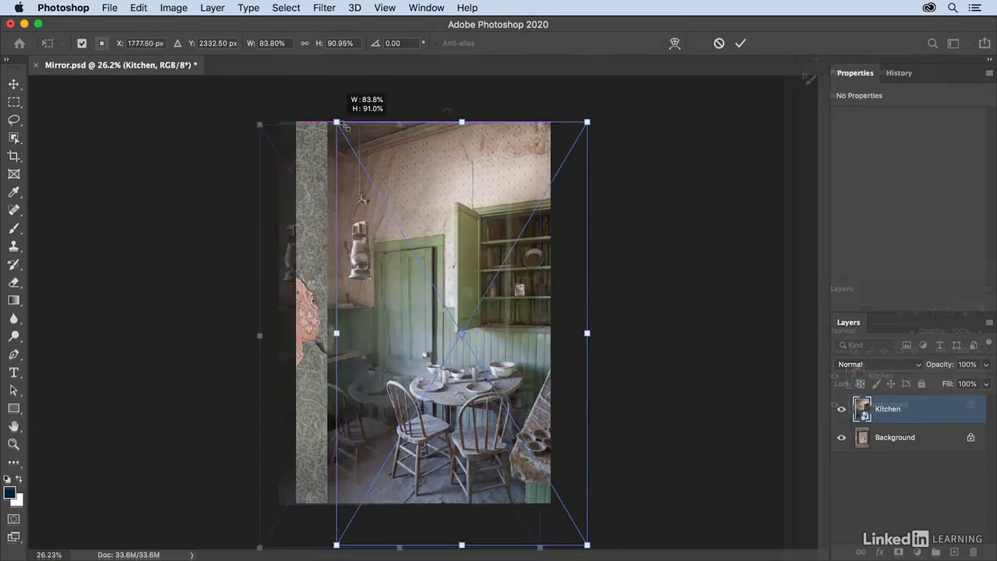
pyautogui.moveTo(331, 124); pyautogui.dragTo(346, 288)
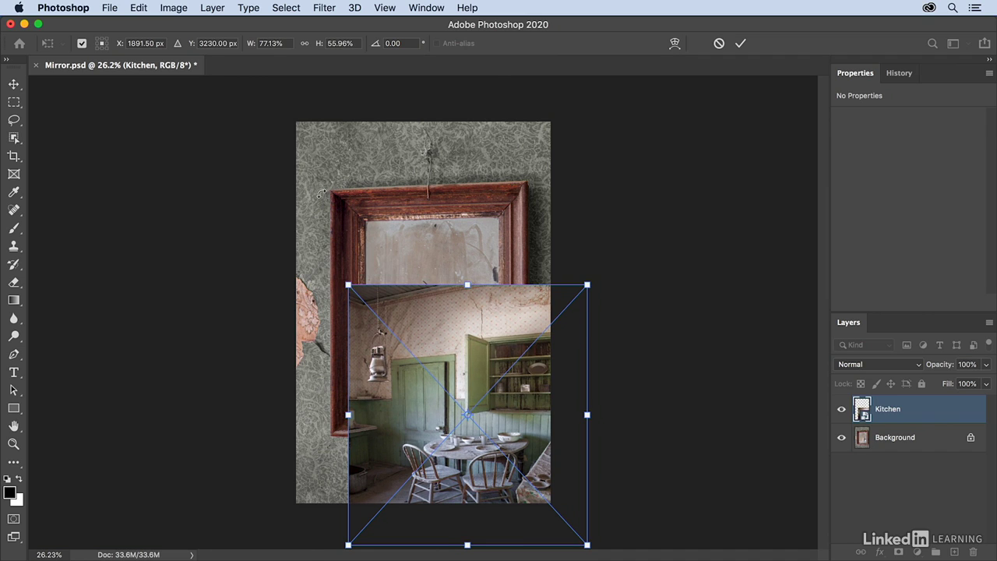
pyautogui.hotkey('ctrl', 'z')
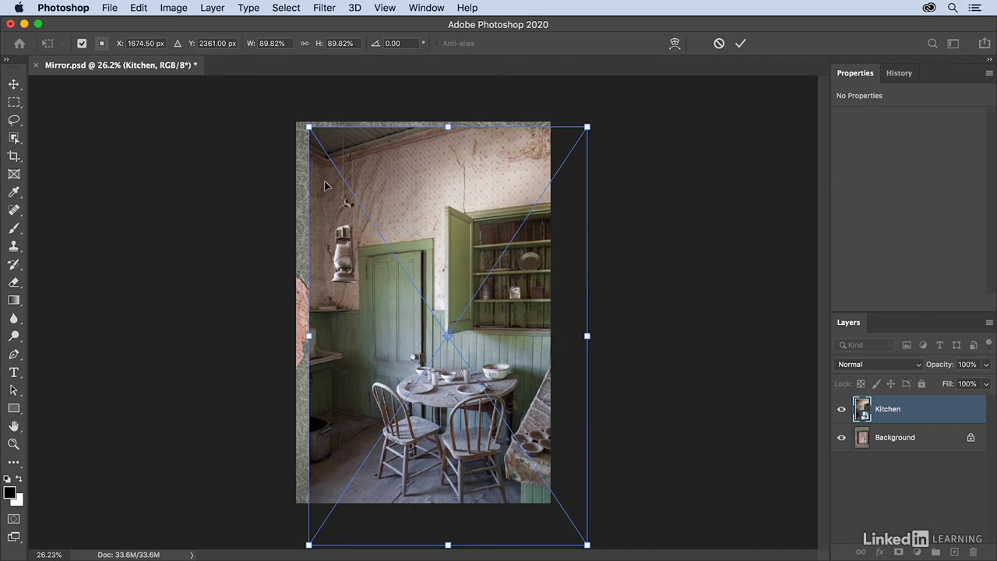
pyautogui.click(305, 44)
# Rotate the Kitchen layer to about -1.92°, and toggle the transform reference point off and on again
pyautogui.moveTo(301, 113)
pyautogui.mouseDown()
pyautogui.moveTo(262, 151)
pyautogui.moveTo(300, 122)
pyautogui.moveTo(349, 110)
pyautogui.moveTo(296, 116)
pyautogui.mouseUp()
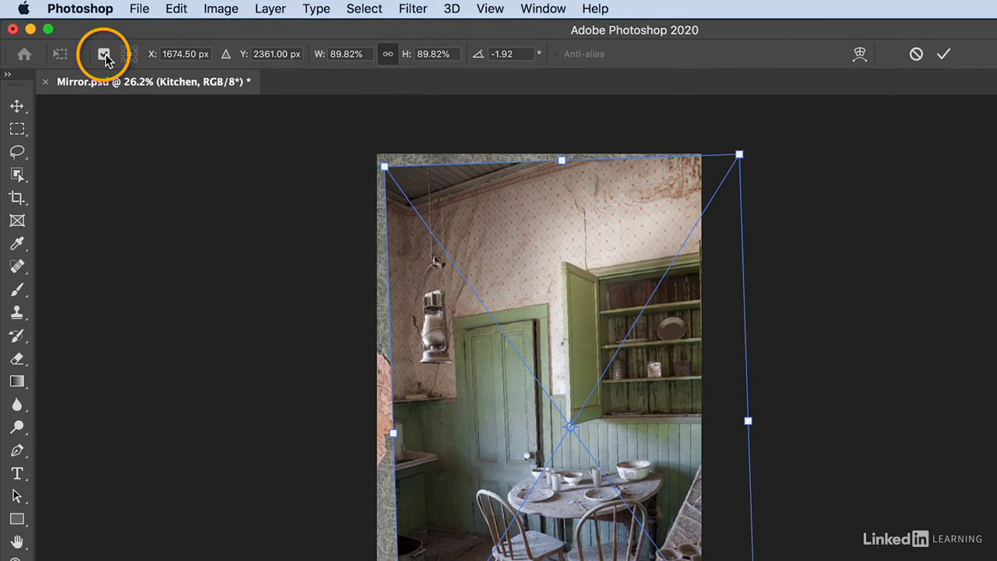
pyautogui.click(105, 55)
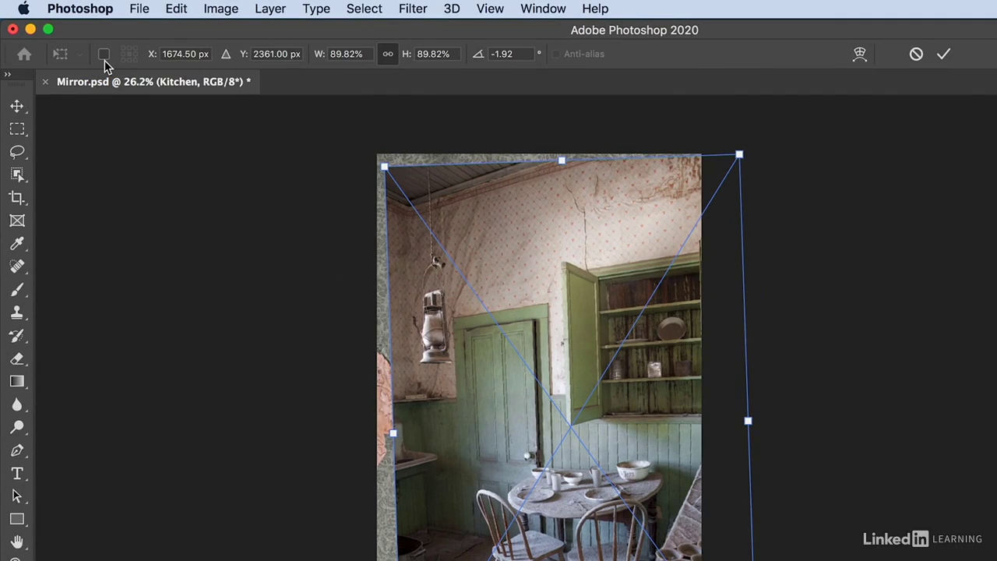
pyautogui.click(104, 55)
# Rotate the layer to about 0.22° around its upper-left corner, and to about 0.74° around a reference point on the open cabinet door
pyautogui.moveTo(772, 558); pyautogui.dragTo(840, 488)
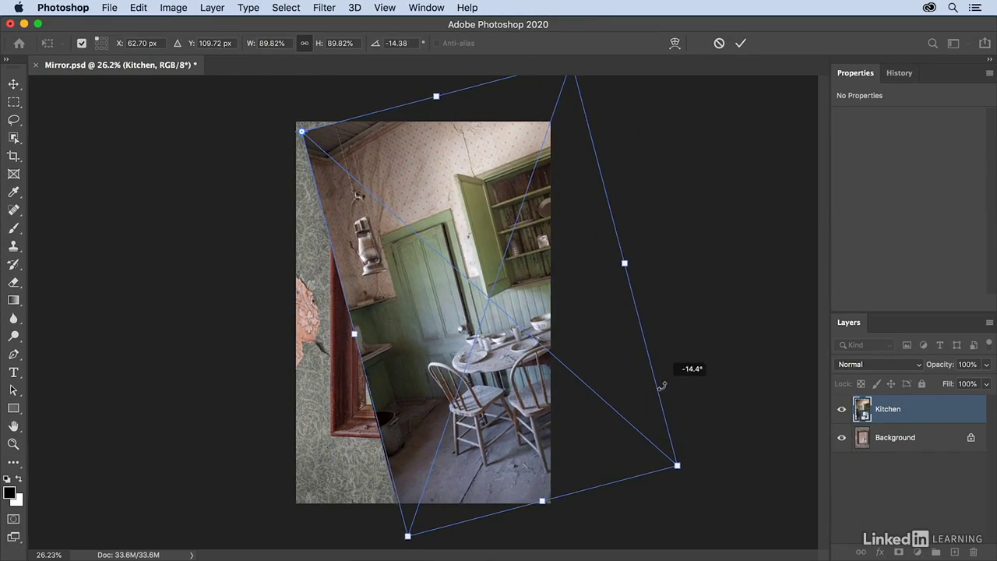
pyautogui.moveTo(661, 386); pyautogui.dragTo(585, 470)
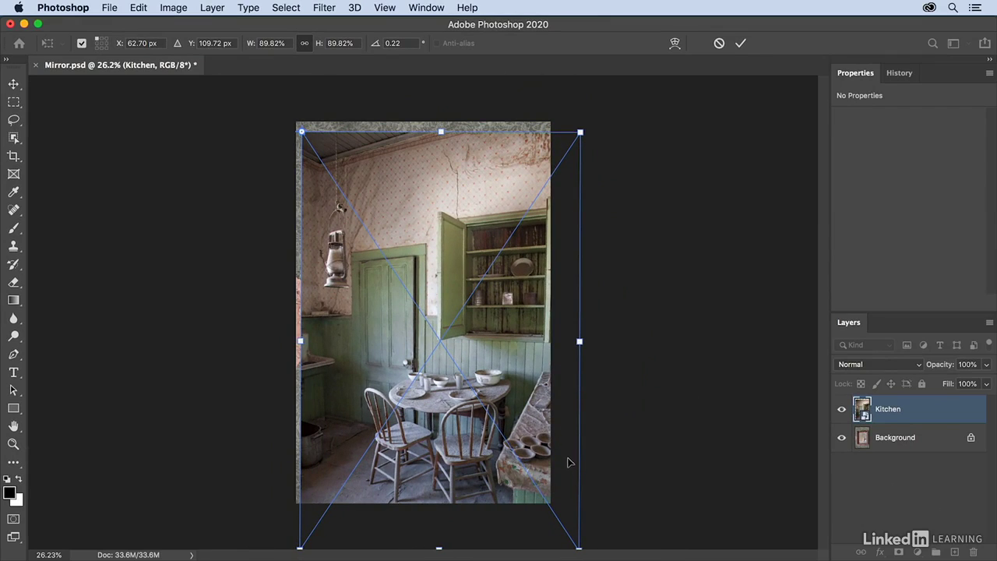
pyautogui.keyDown('alt'); pyautogui.click(450, 239); pyautogui.keyUp('alt')
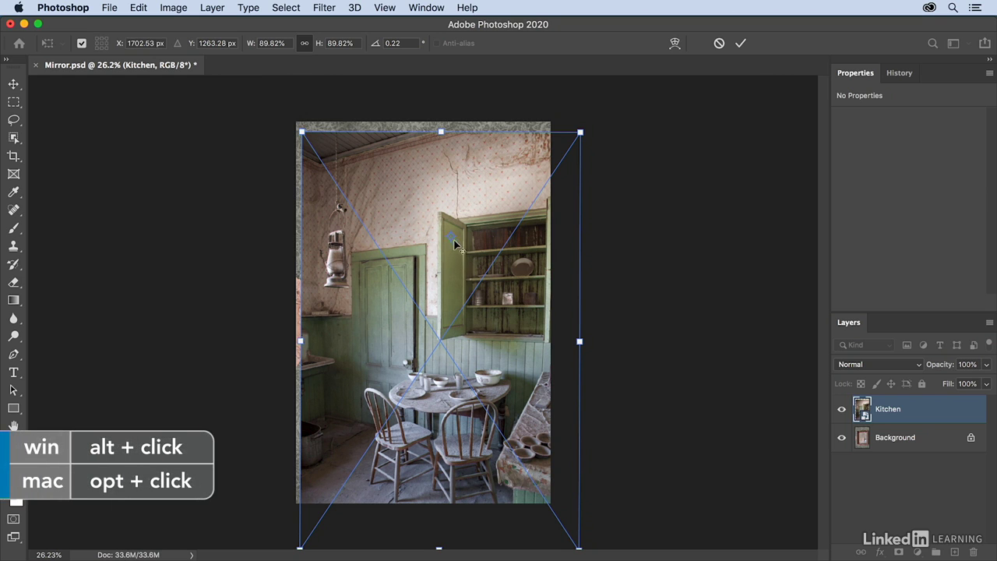
pyautogui.moveTo(594, 200)
pyautogui.mouseDown()
pyautogui.moveTo(585, 250)
pyautogui.moveTo(603, 227)
pyautogui.moveTo(606, 199)
pyautogui.moveTo(595, 200)
pyautogui.mouseUp()
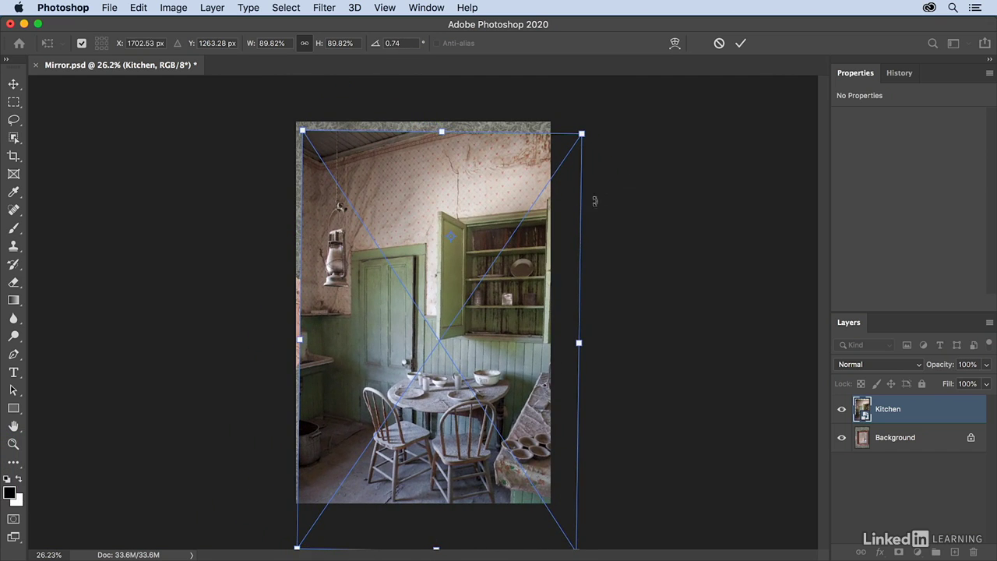
# Move the reference point back to the layer's center and set the rotation to 0°
pyautogui.click(449, 241)
pyautogui.moveTo(450, 241); pyautogui.dragTo(441, 346)
pyautogui.click(399, 43)
pyautogui.write('0')
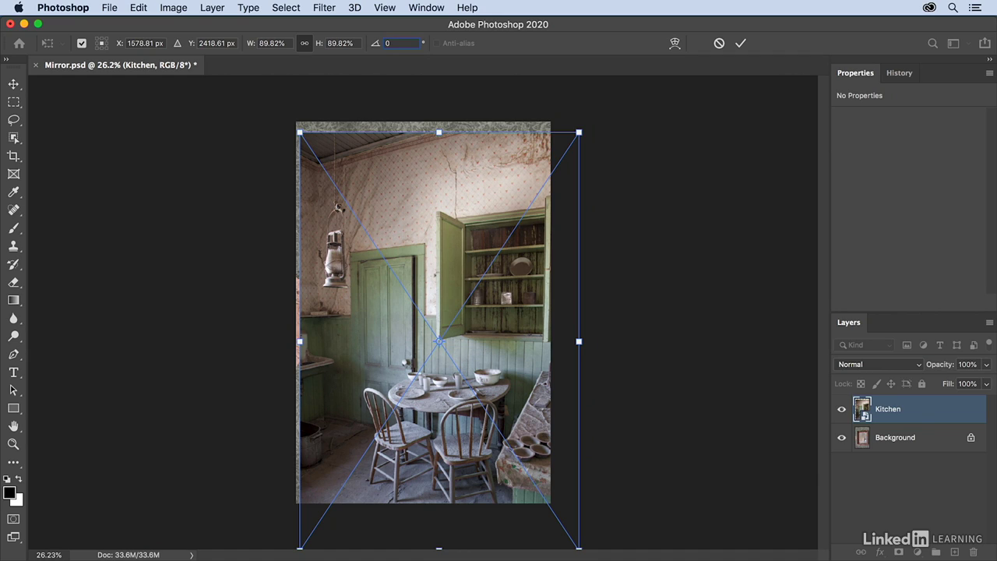
pyautogui.press('super+z')
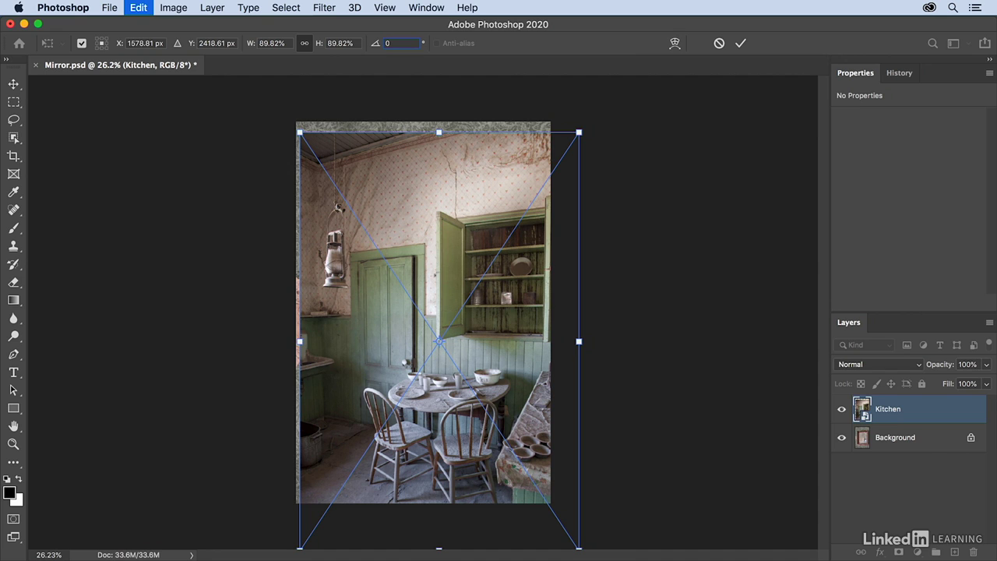
# Skew the Kitchen layer slightly by moving the middle of its right edge
pyautogui.click(138, 11)
pyautogui.moveTo(161, 329)
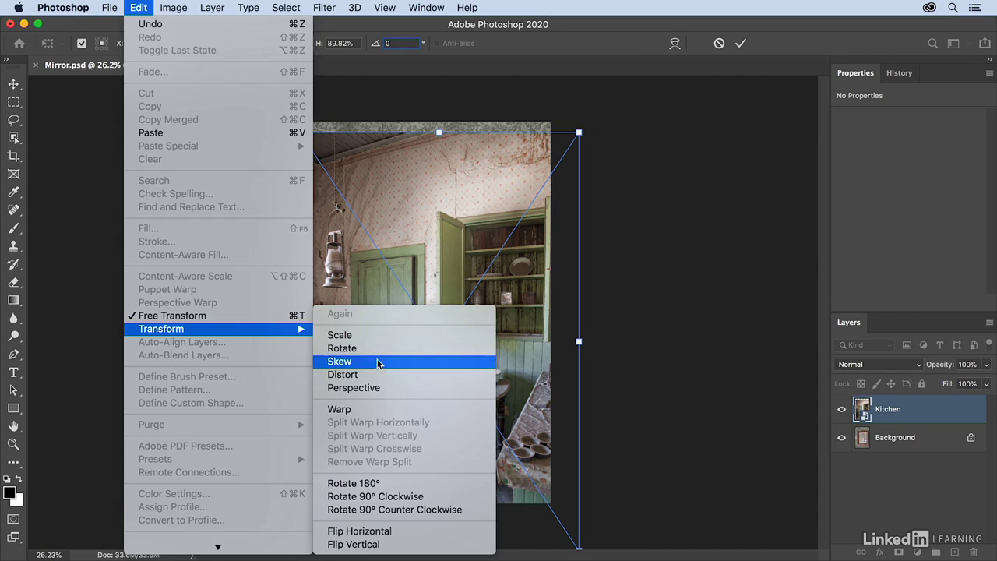
pyautogui.click(457, 280)
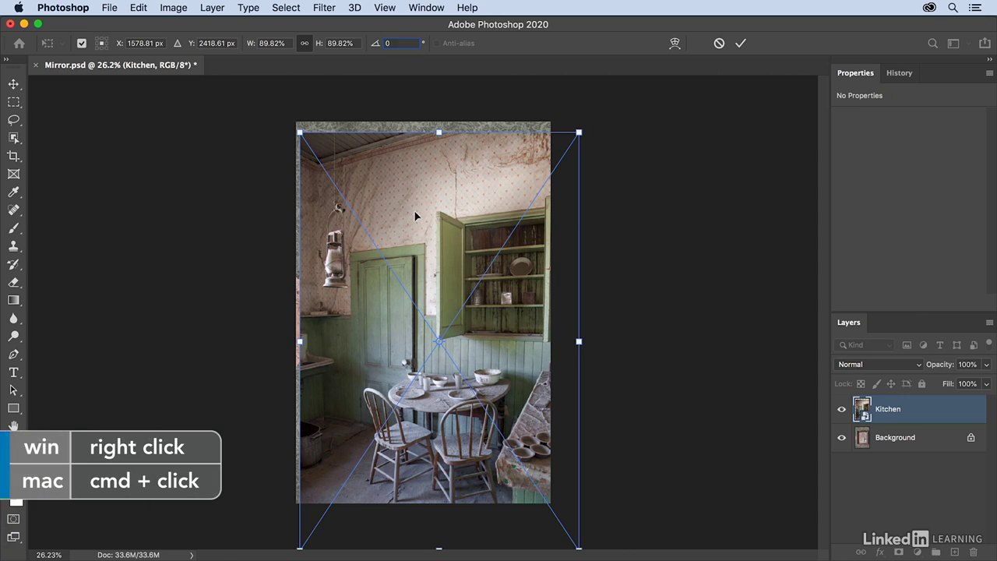
pyautogui.rightClick(415, 208)
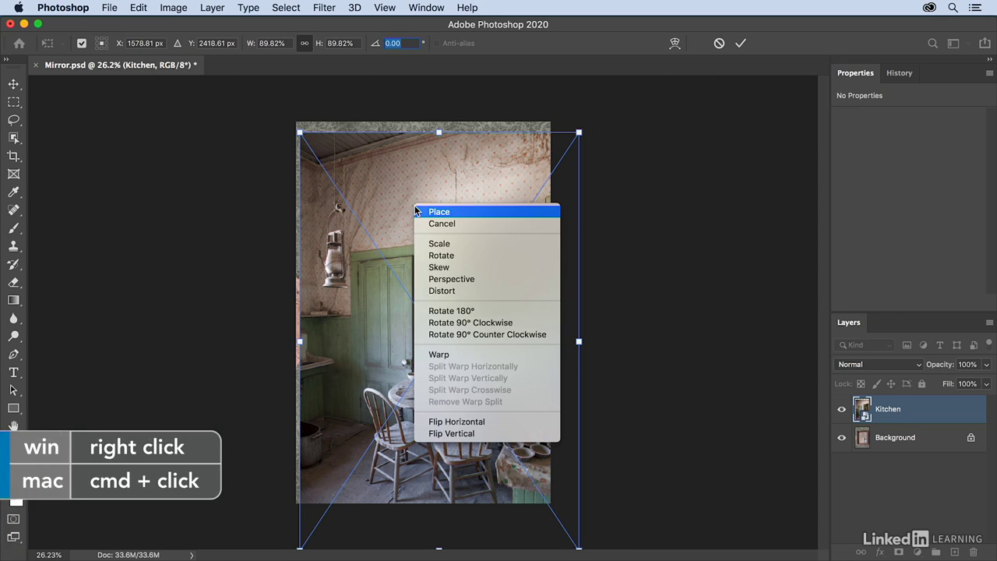
pyautogui.click(466, 267)
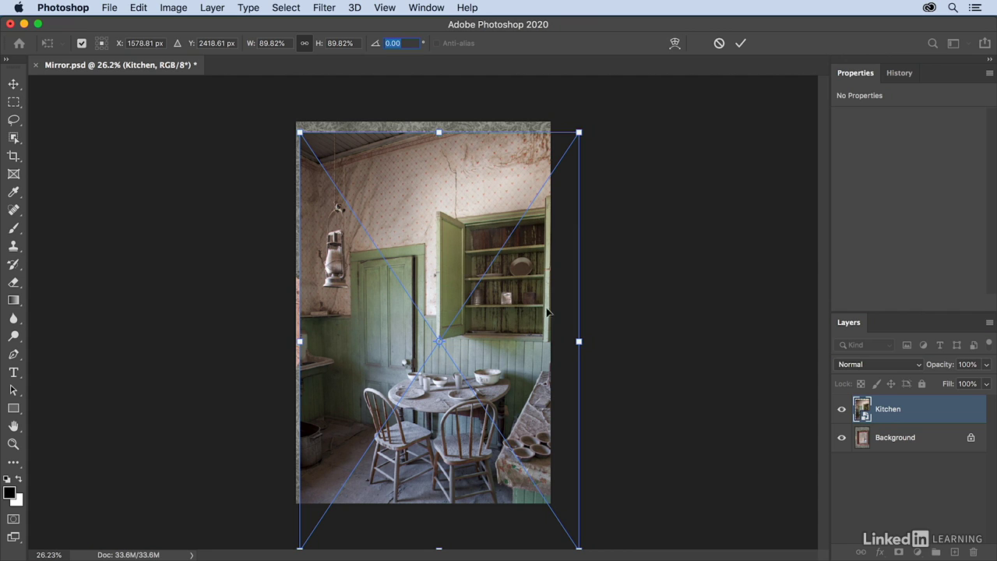
pyautogui.click(579, 341)
pyautogui.moveTo(579, 343)
pyautogui.mouseDown()
pyautogui.moveTo(595, 290)
pyautogui.moveTo(586, 346)
pyautogui.mouseUp()
# Apply a Perspective transform that widens the Kitchen layer's upper edge symmetrically, to a width of about 114%
pyautogui.rightClick(495, 310)
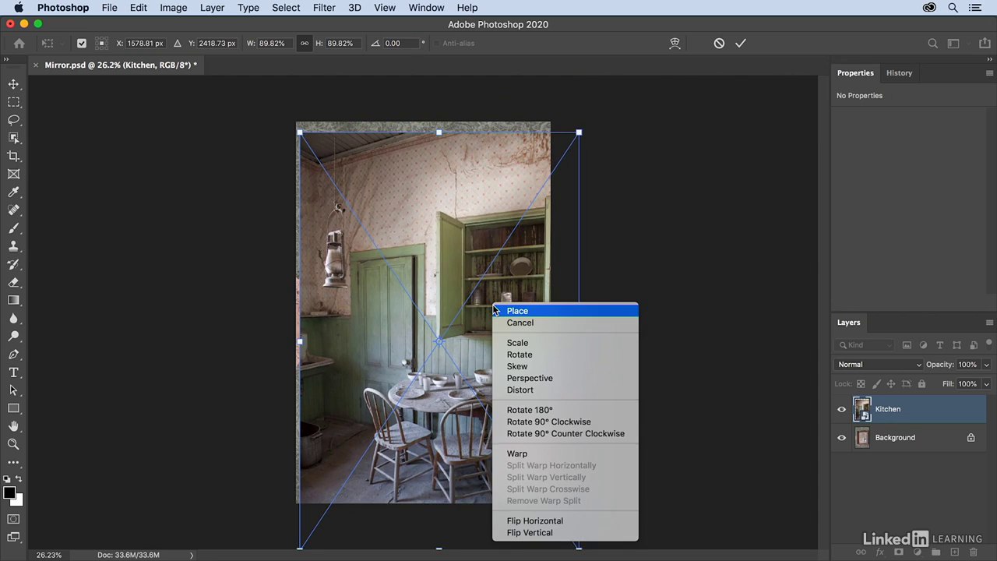
pyautogui.click(521, 378)
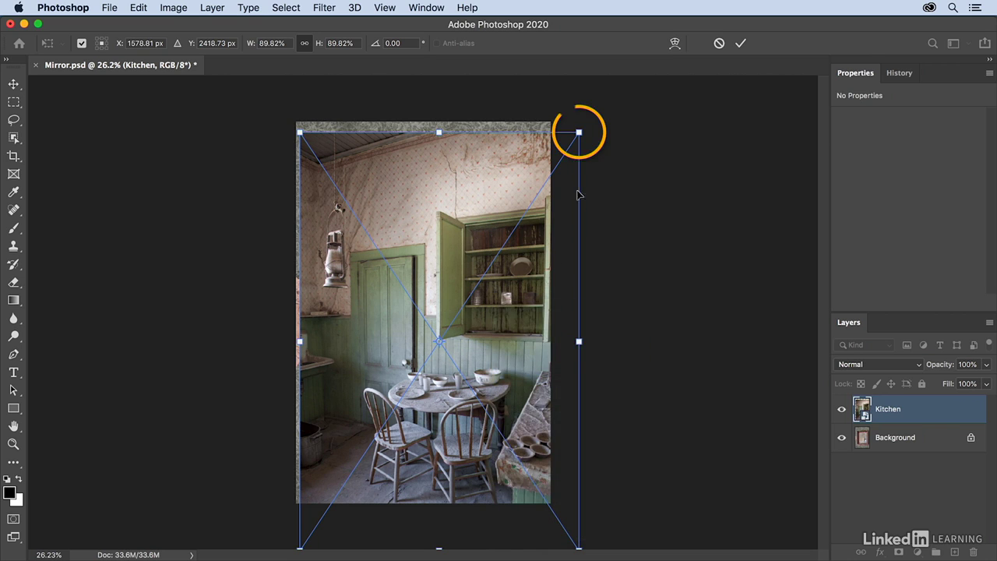
pyautogui.moveTo(580, 139); pyautogui.dragTo(622, 144)
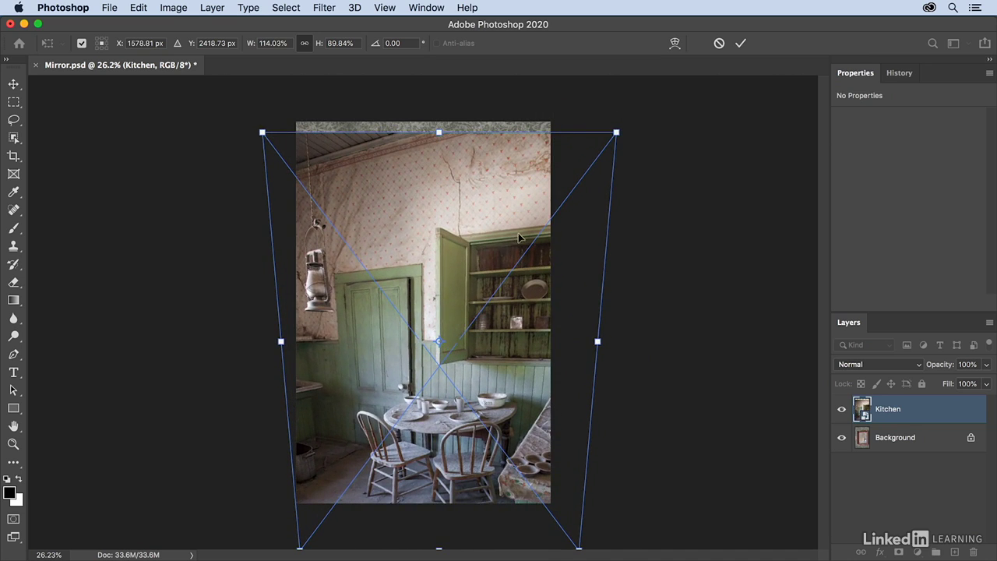
# Distort the Kitchen layer by pulling its upper-left corner slightly inward and down, and cancel the whole transform
pyautogui.rightClick(492, 233)
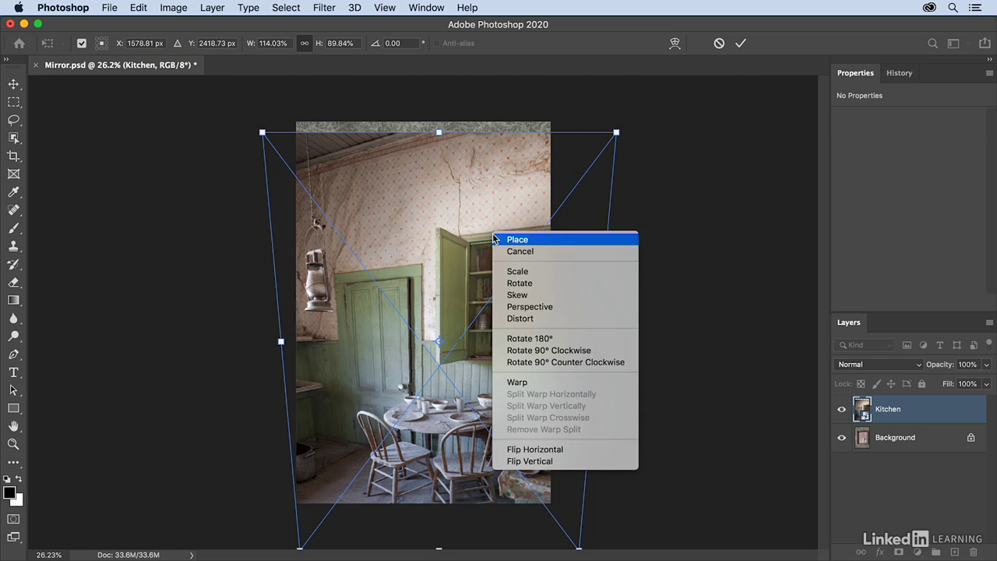
pyautogui.click(521, 318)
pyautogui.moveTo(262, 133)
pyautogui.mouseDown()
pyautogui.moveTo(281, 128)
pyautogui.moveTo(367, 167)
pyautogui.moveTo(325, 197)
pyautogui.moveTo(271, 160)
pyautogui.moveTo(271, 148)
pyautogui.mouseUp()
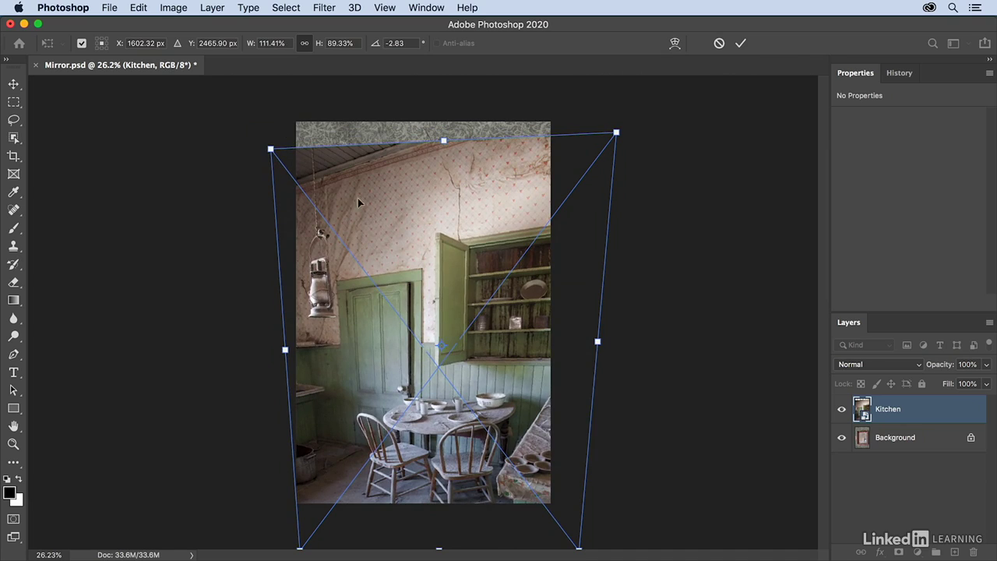
pyautogui.rightClick(364, 206)
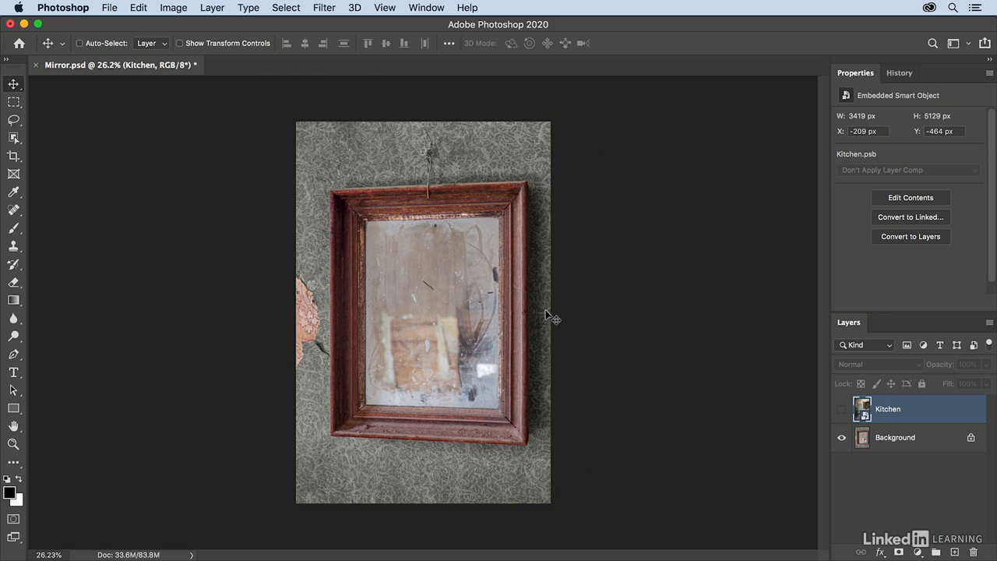
# Select the mirror glass inside the frame corner by corner with the Polygonal Lasso at 0 px feather, and show the Kitchen layer
pyautogui.press('l')
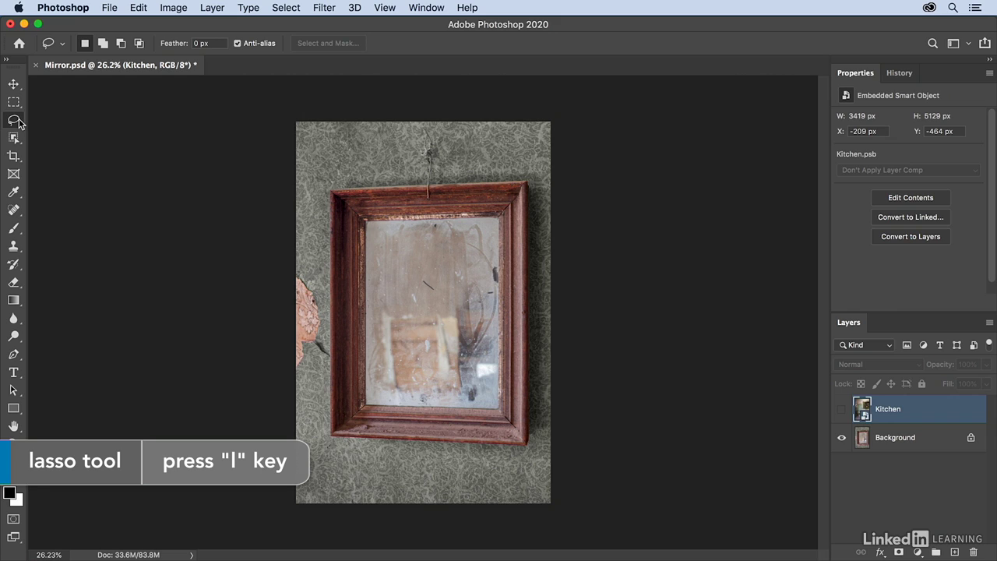
pyautogui.moveTo(18, 122); pyautogui.dragTo(62, 136)
pyautogui.click(366, 222)
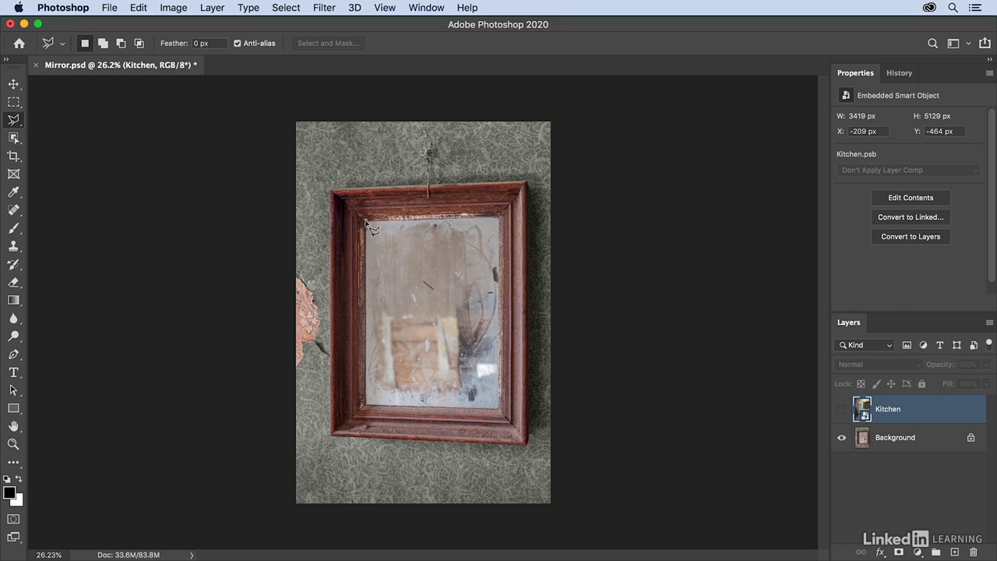
pyautogui.click(500, 221)
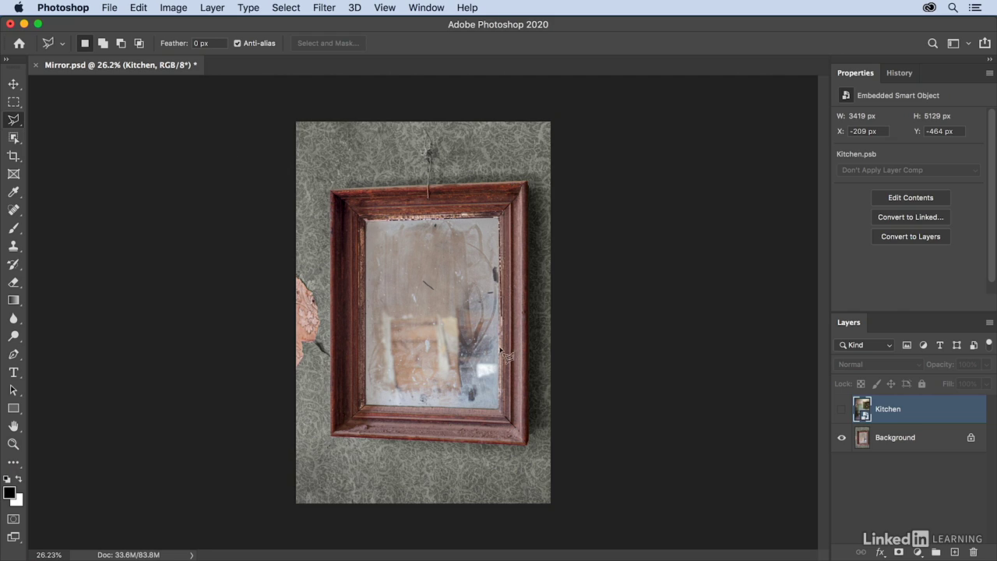
pyautogui.click(499, 408)
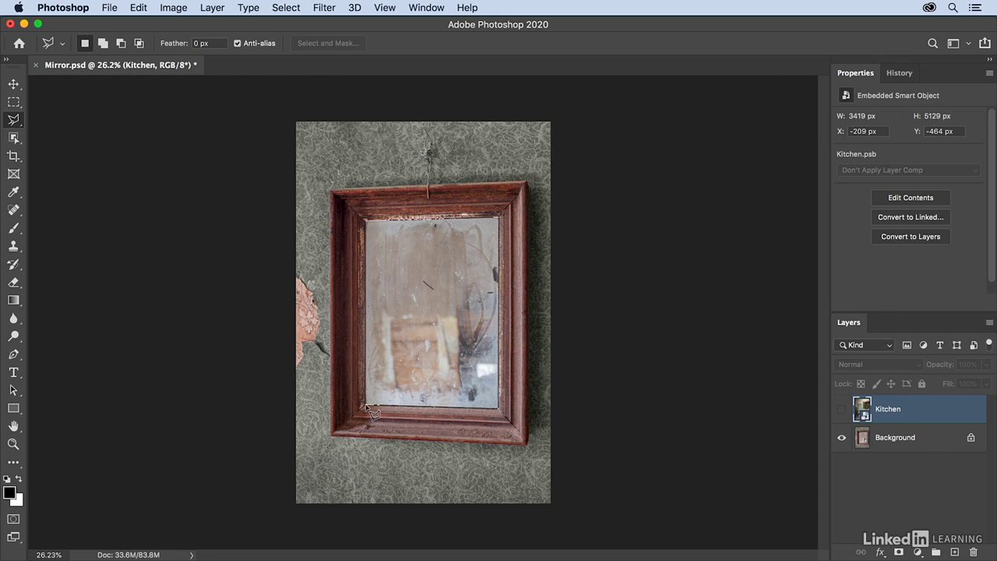
pyautogui.doubleClick(366, 406)
pyautogui.click(367, 222)
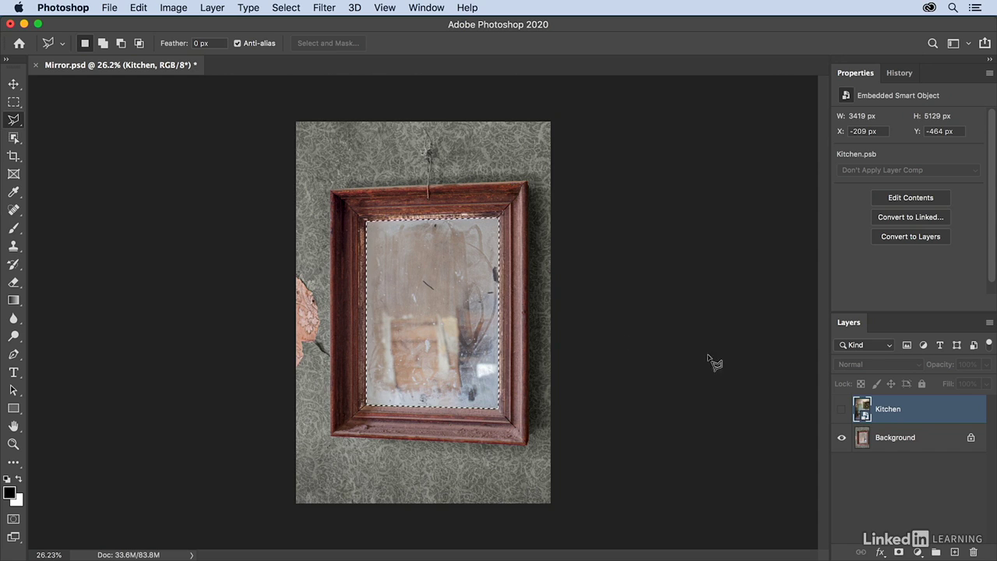
pyautogui.click(841, 409)
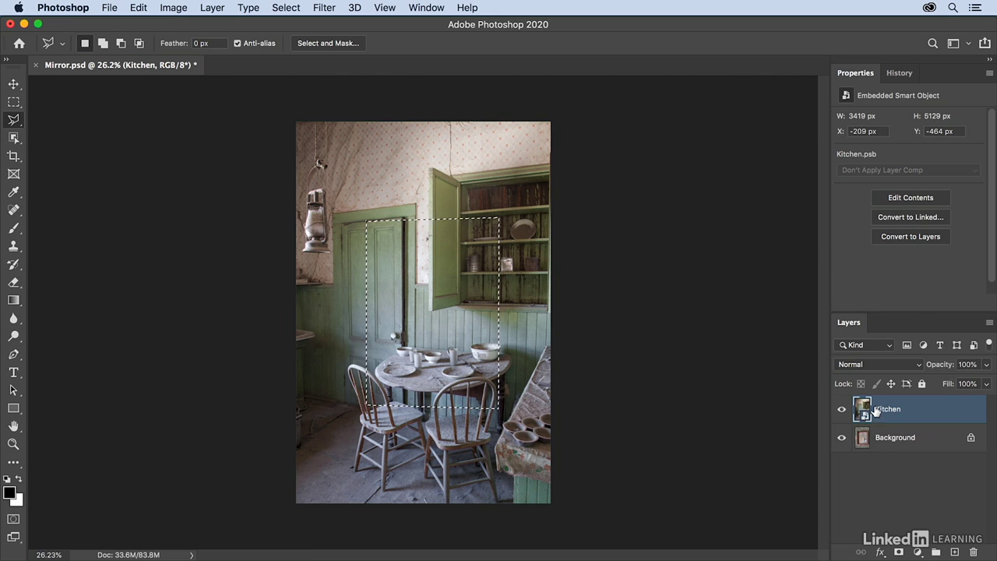
# Mask the Kitchen layer with the mirror-glass selection, unlink the mask from the image, and target the layer's image instead of its mask
pyautogui.click(900, 551)
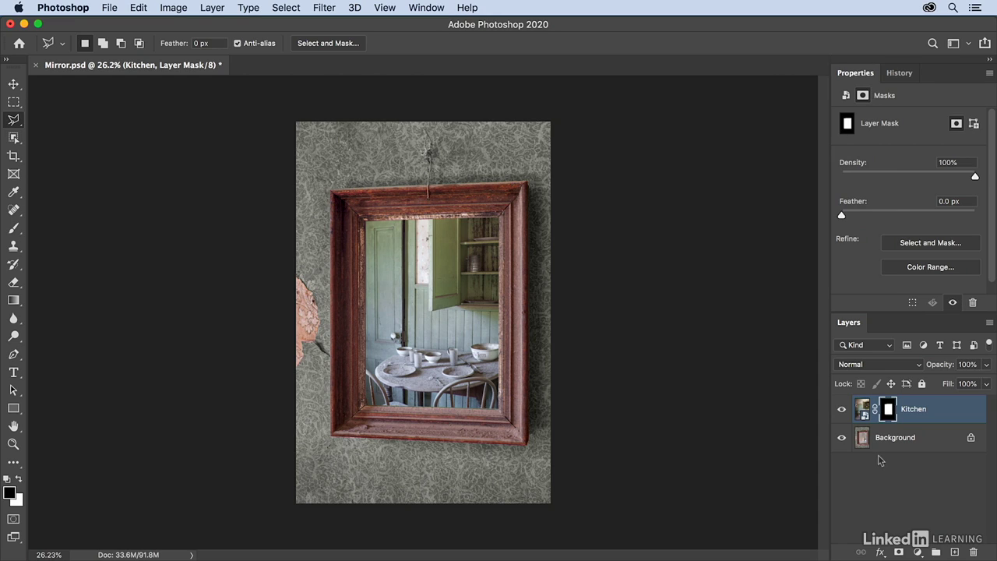
pyautogui.click(875, 411)
pyautogui.click(864, 411)
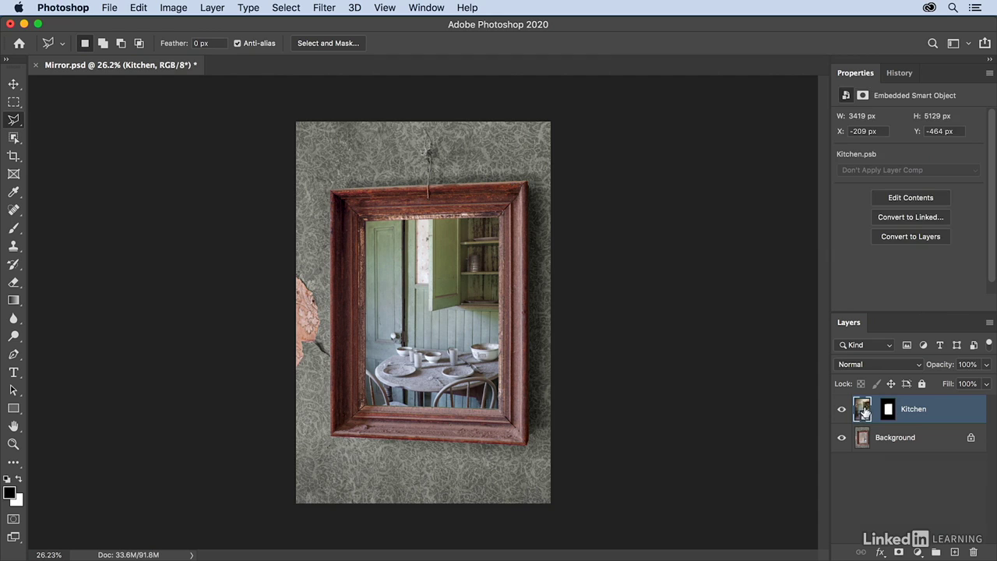
# Scale the Kitchen image down proportionally around its centre with Free Transform to about 52.7%, leaving the unlinked mask in place
pyautogui.click(143, 9)
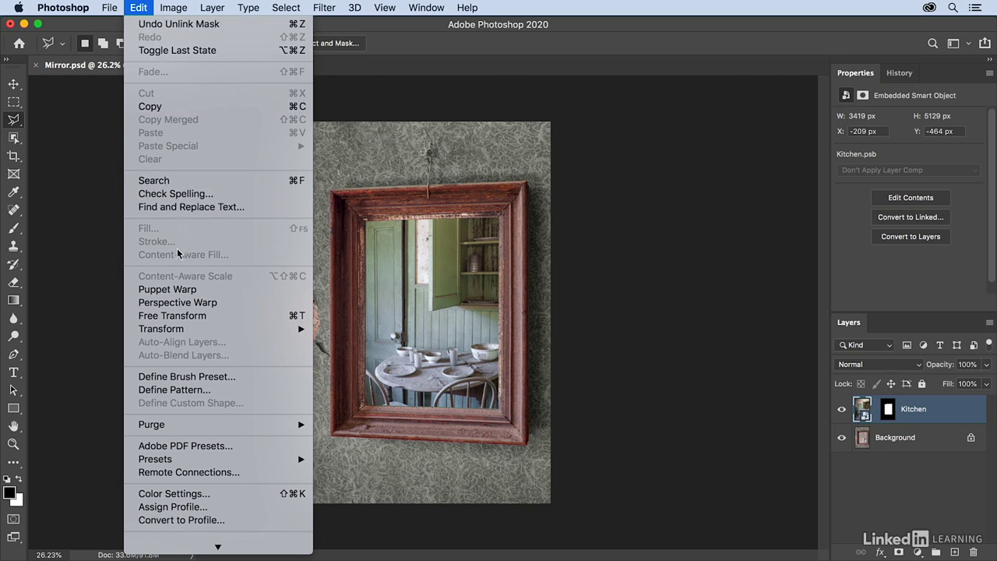
pyautogui.click(180, 315)
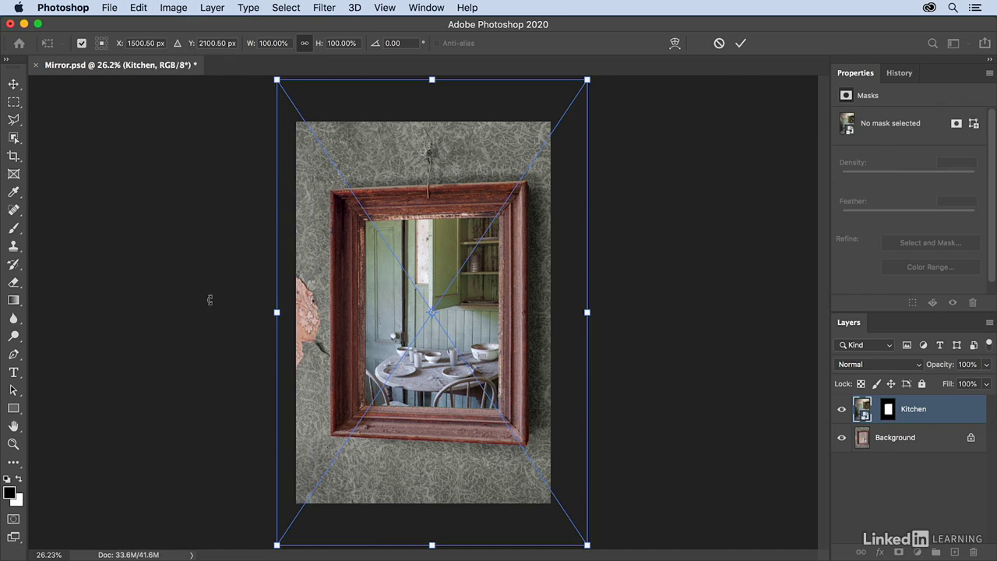
pyautogui.moveTo(277, 79); pyautogui.dragTo(315, 209)
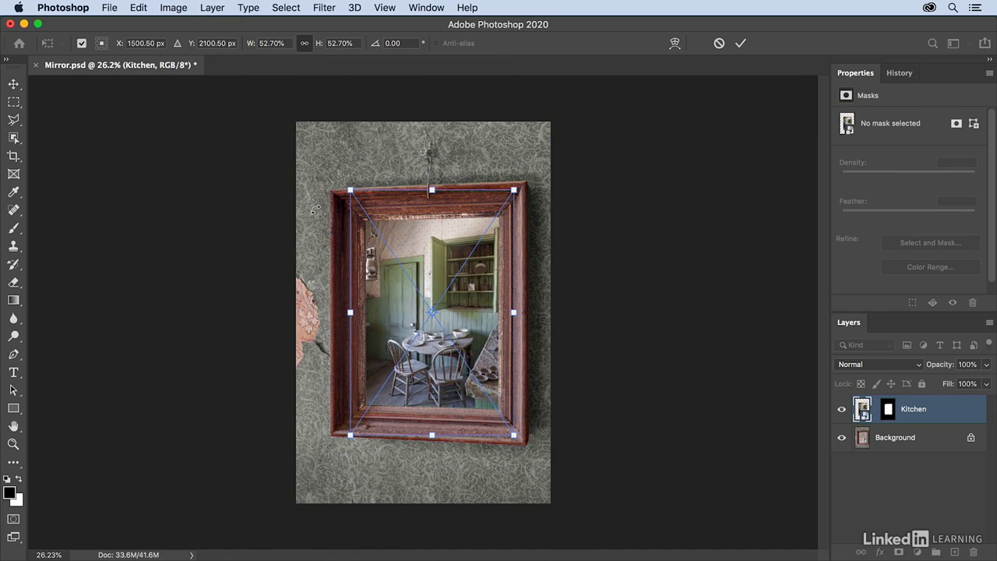
# Distort the Kitchen image by pulling all four corners inward to just outside the mirror glass, matching its perspective, and apply the transform
pyautogui.rightClick(376, 278)
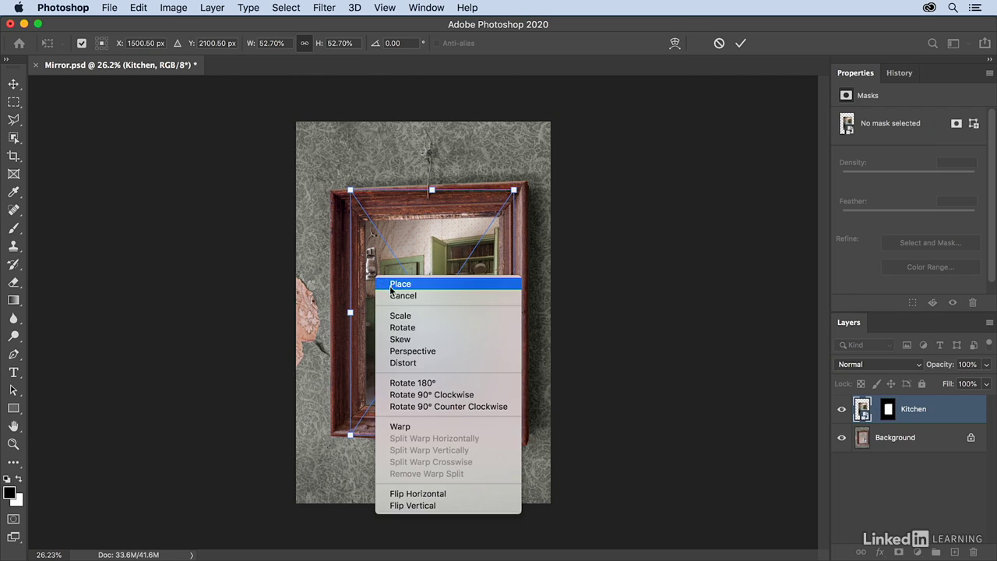
pyautogui.click(401, 363)
pyautogui.moveTo(355, 194); pyautogui.dragTo(360, 211)
pyautogui.moveTo(513, 191); pyautogui.dragTo(507, 209)
pyautogui.moveTo(514, 435); pyautogui.dragTo(507, 420)
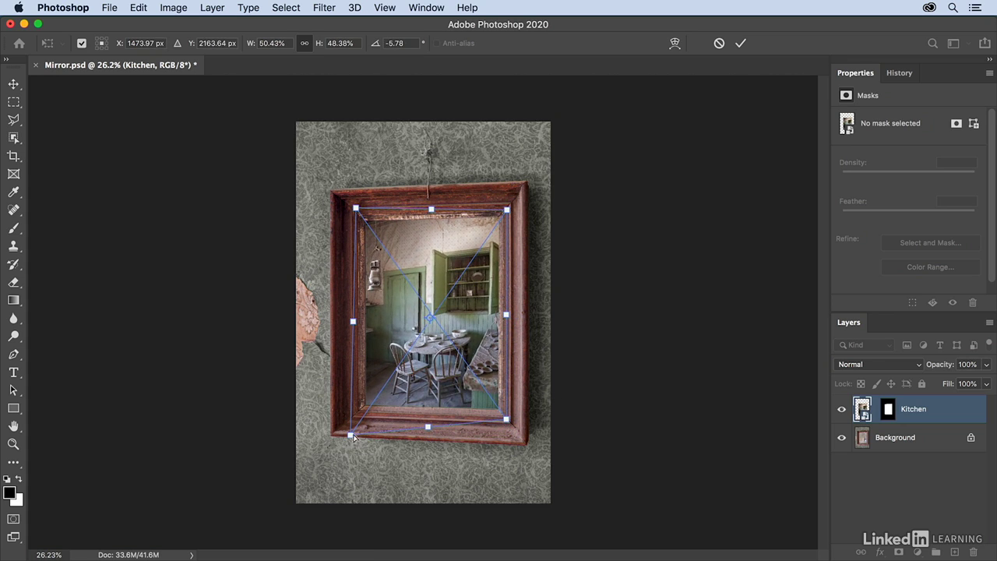
pyautogui.moveTo(352, 436); pyautogui.dragTo(355, 418)
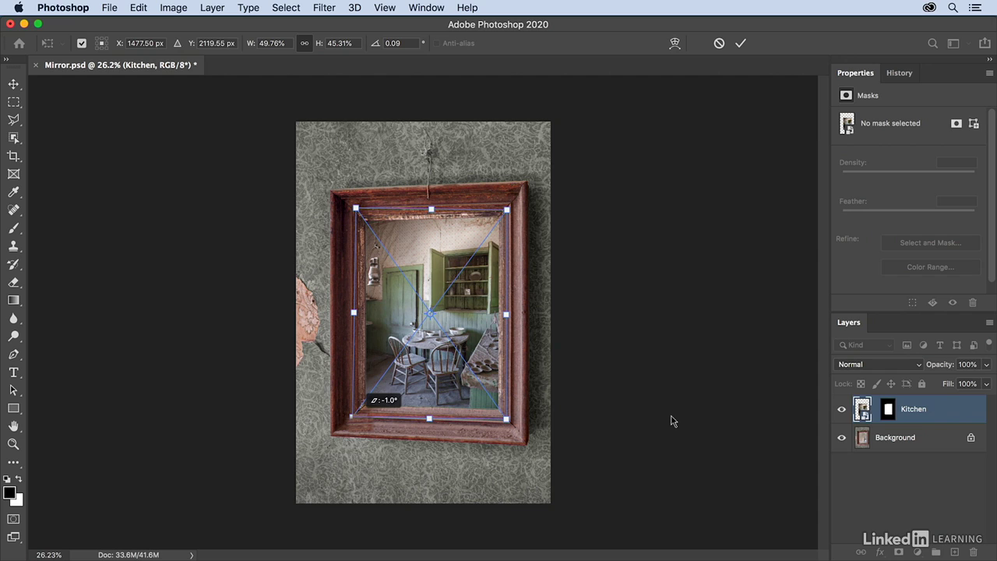
# Set the Kitchen layer's blend mode to Soft Light and feather its layer mask by about 2.3 px
pyautogui.click(872, 366)
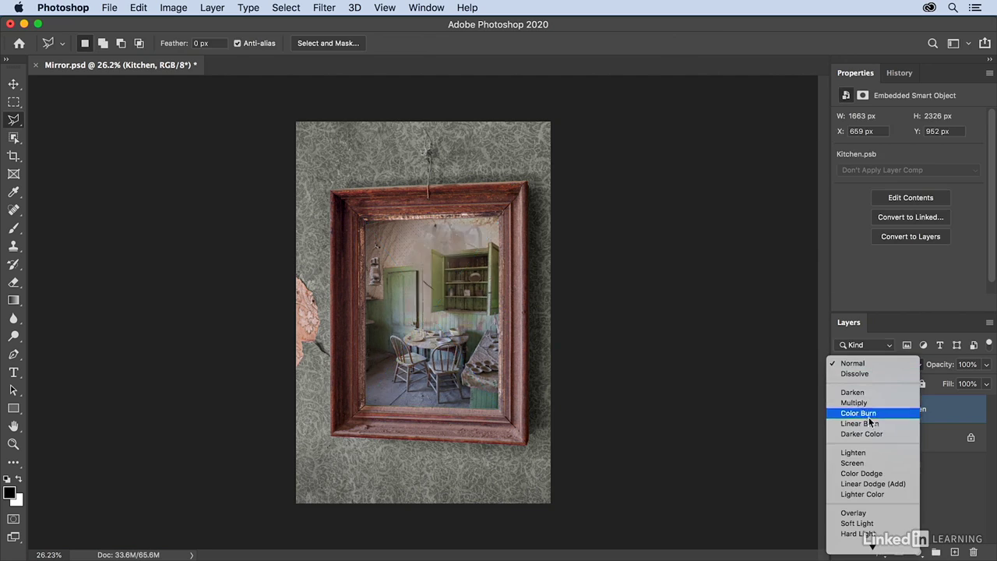
pyautogui.click(870, 523)
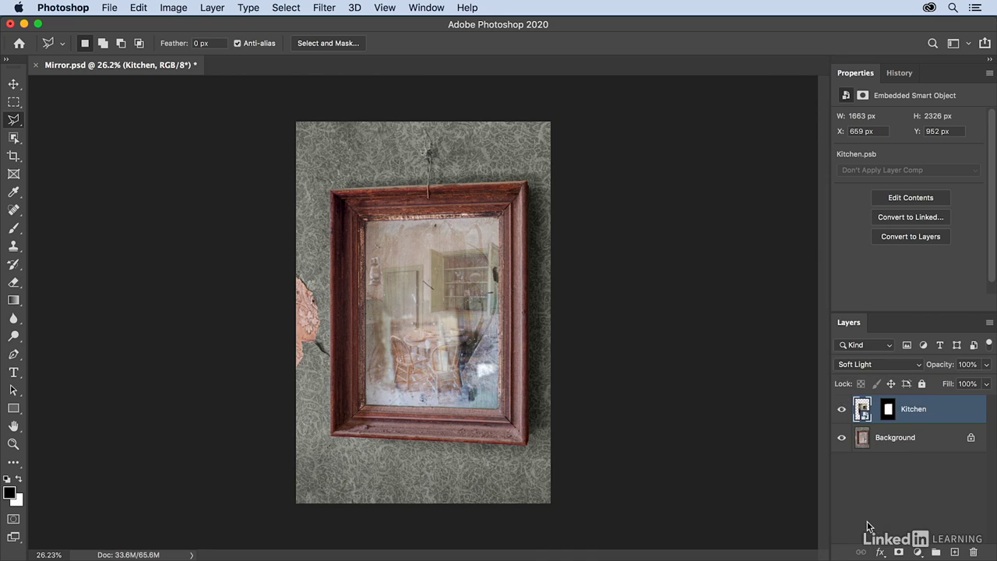
pyautogui.click(888, 410)
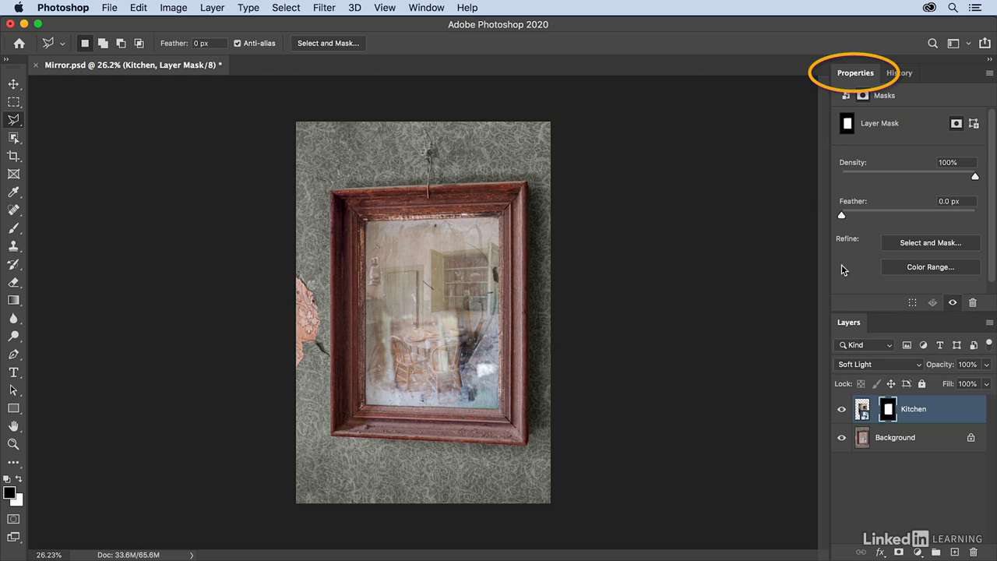
pyautogui.moveTo(842, 215); pyautogui.dragTo(860, 216)
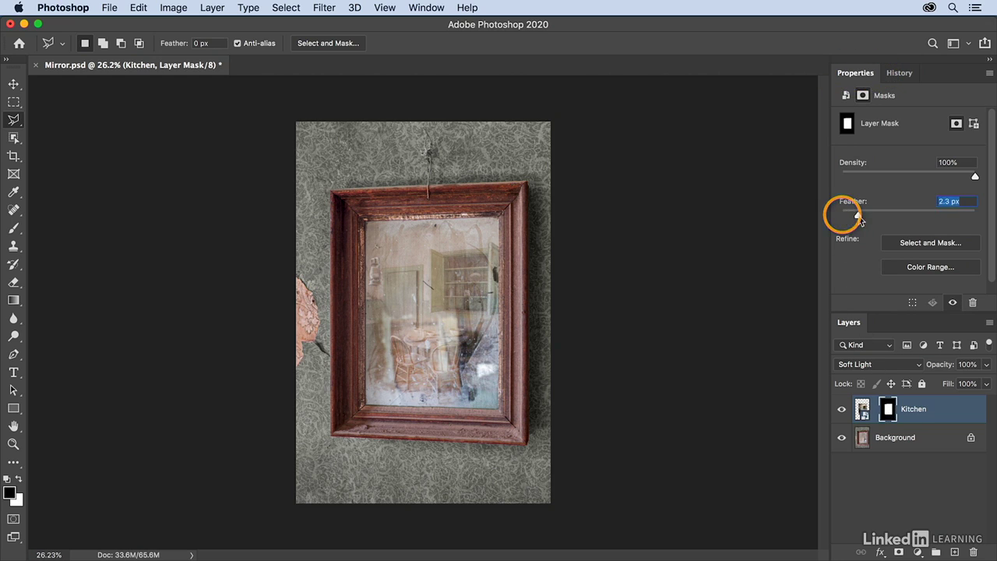